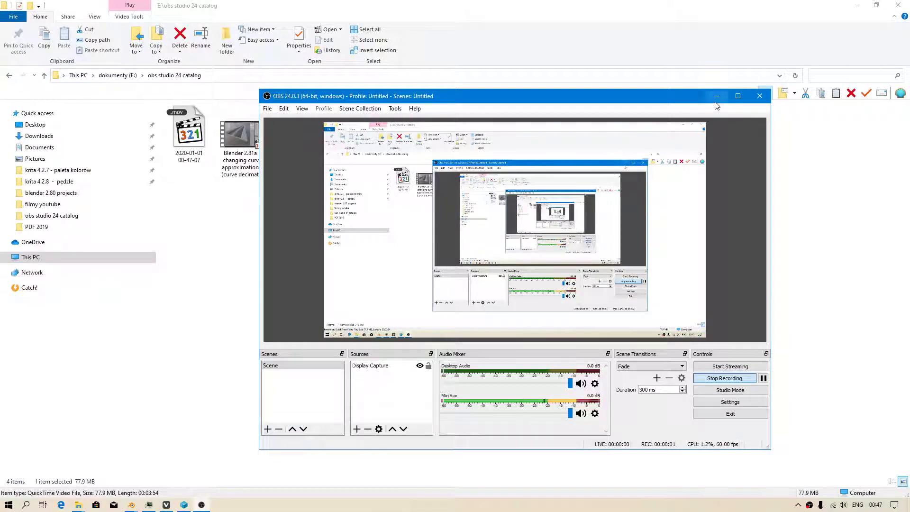
Minimize OBS Studio and bring up the taskbar context menu for Task Manager
left_click(716, 96)
right_click(425, 510)
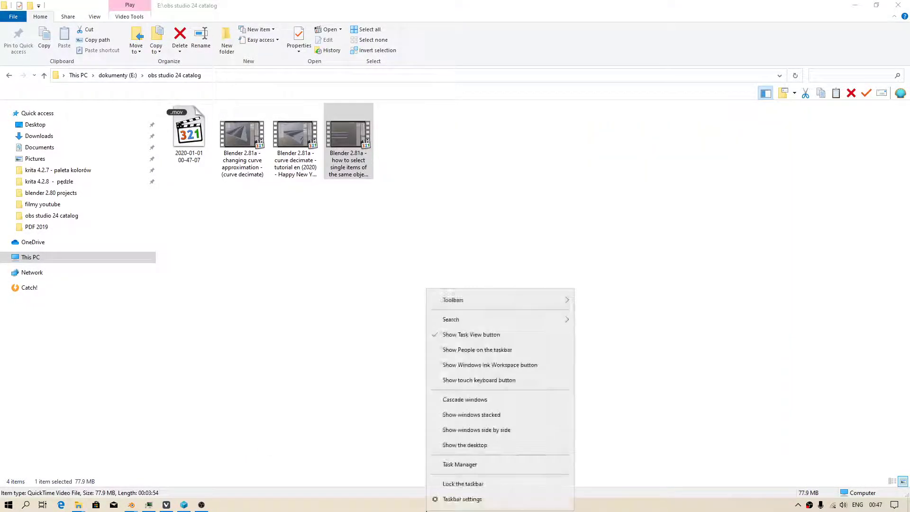
Launch Process Hacker and open acrotray.exe's Acrobat folder in Explorer
left_click(456, 464)
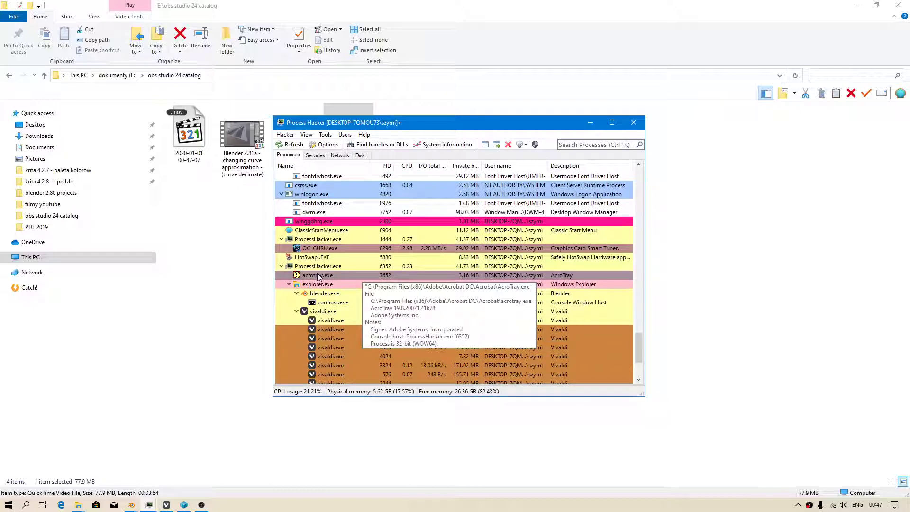
right_click(313, 268)
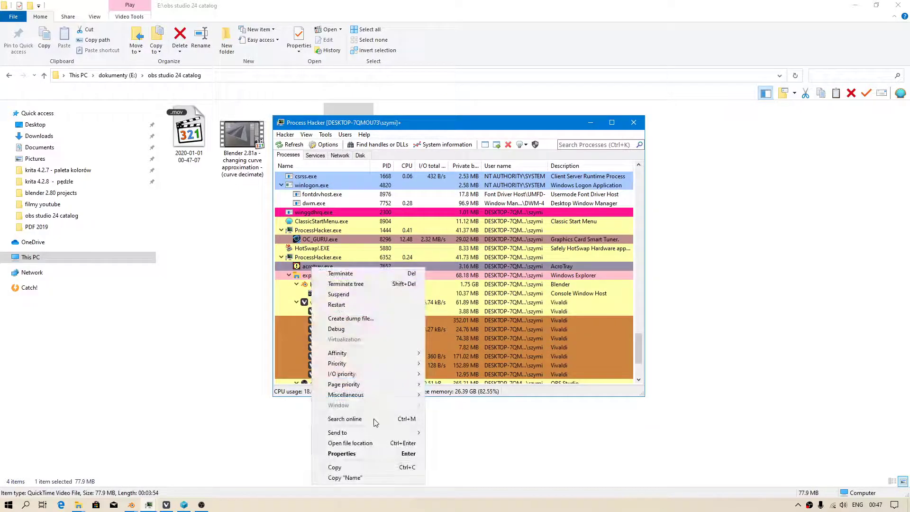
left_click(350, 443)
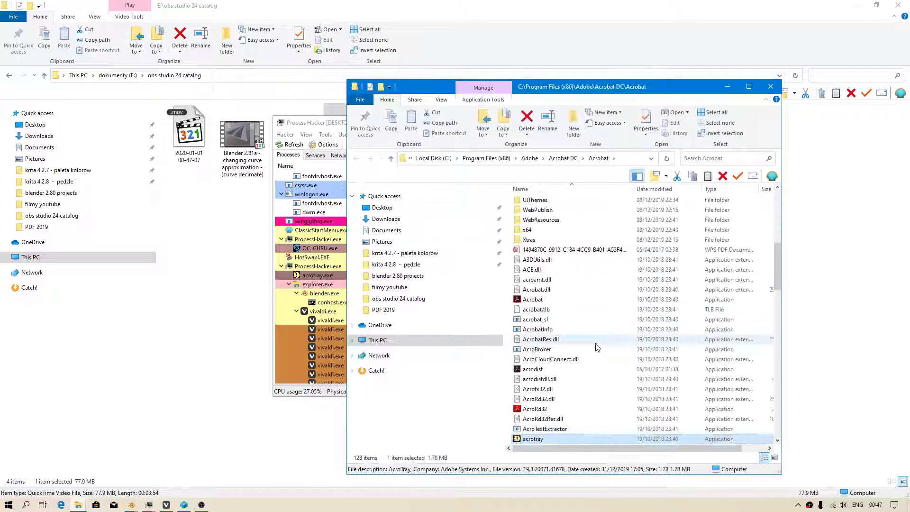
scroll(597, 322, "down", 3)
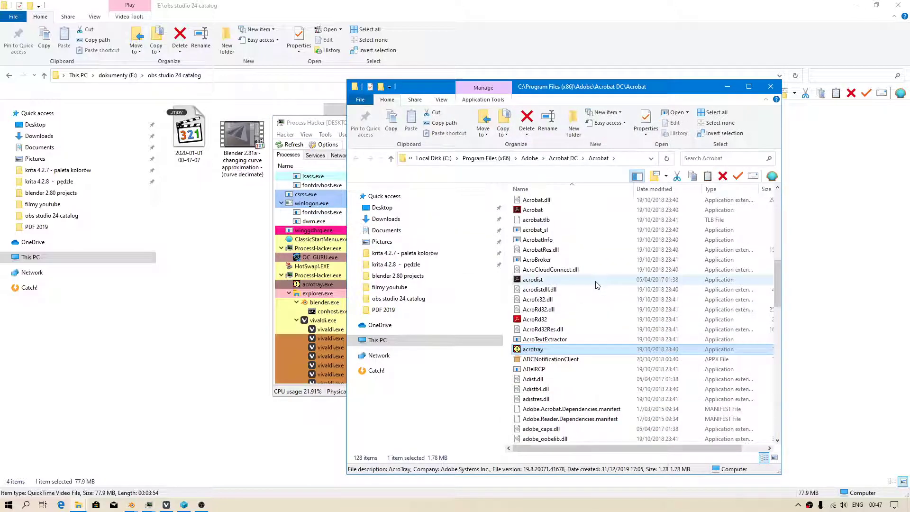
left_click(317, 287)
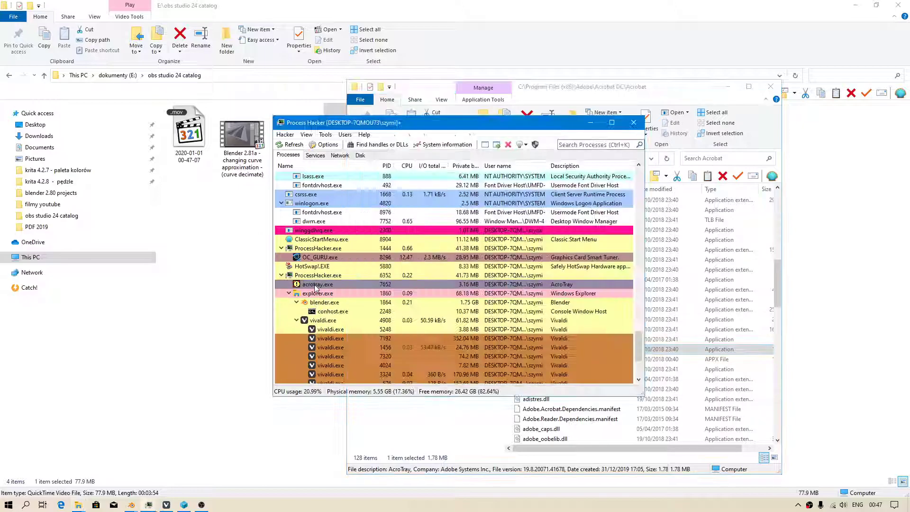
right_click(316, 286)
mouse_move(351, 152)
left_click(448, 153)
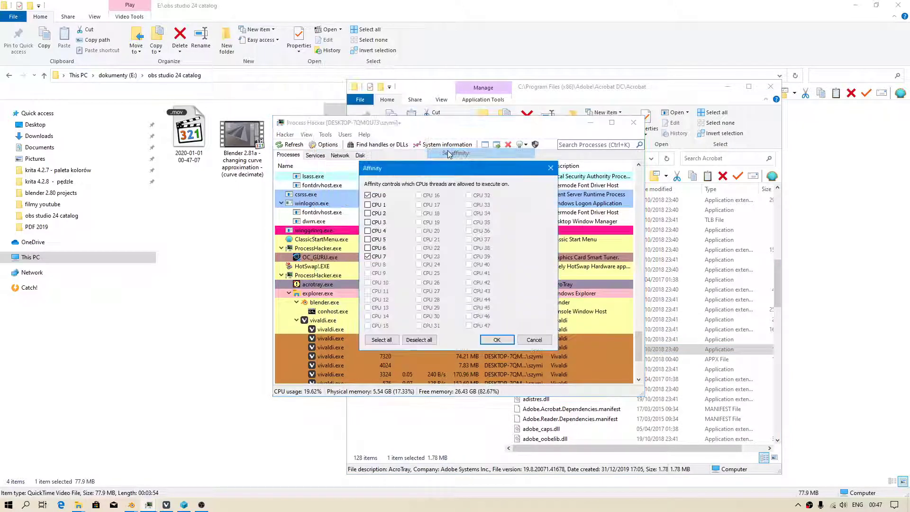
left_click(495, 339)
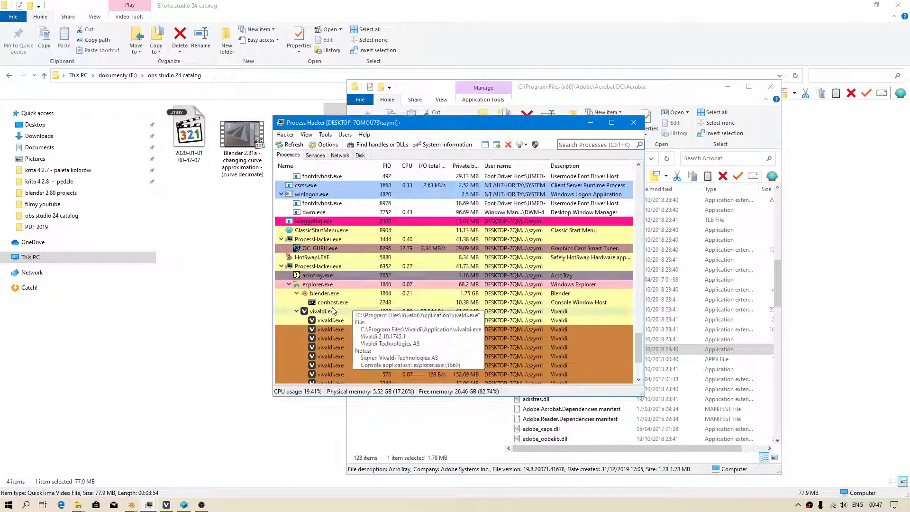
right_click(318, 275)
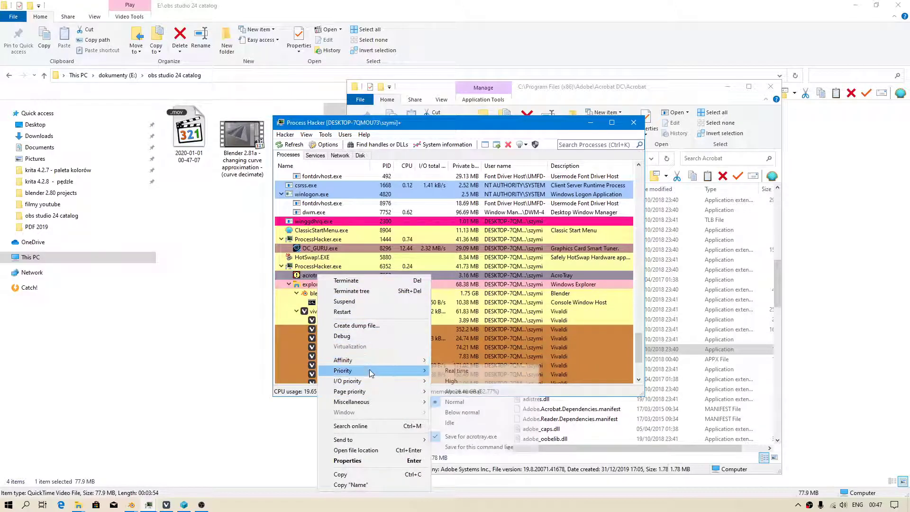
left_click(305, 278)
left_click(432, 144)
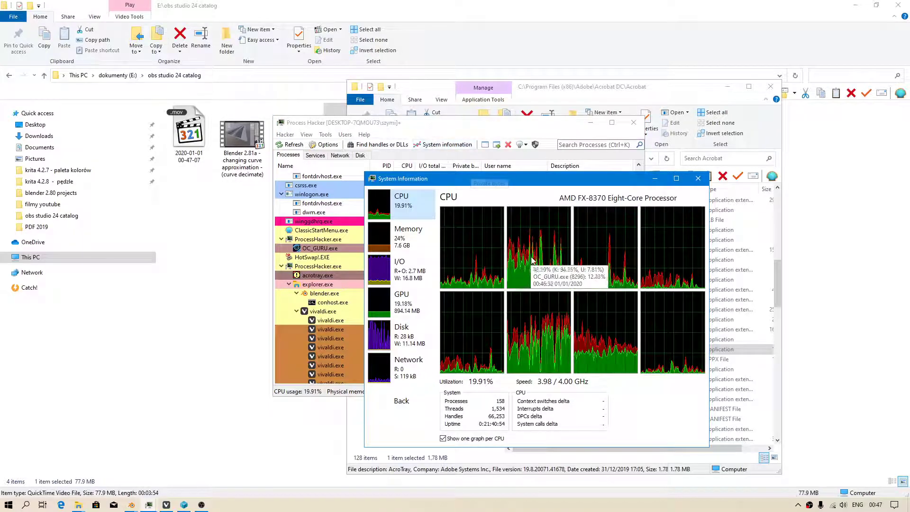
left_click(698, 178)
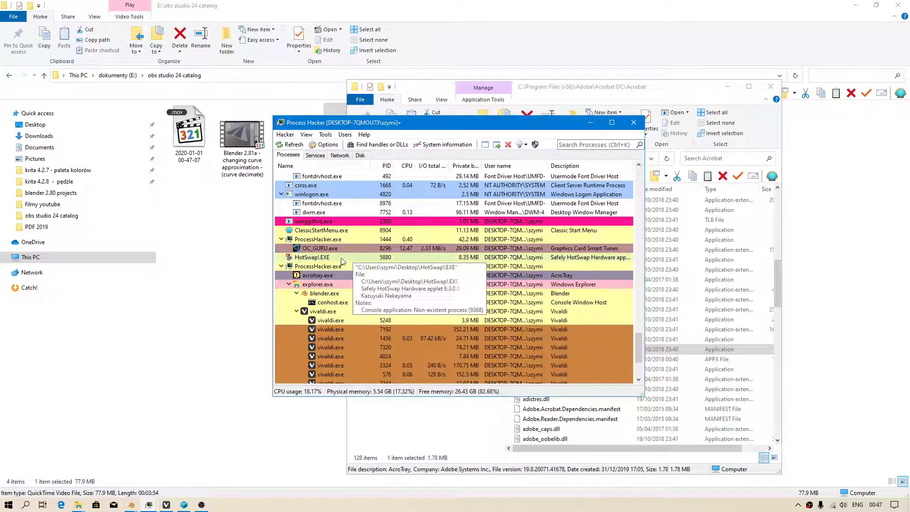
Reveal acrotray.exe in its Acrobat DC\Acrobat folder in File Explorer
right_click(309, 275)
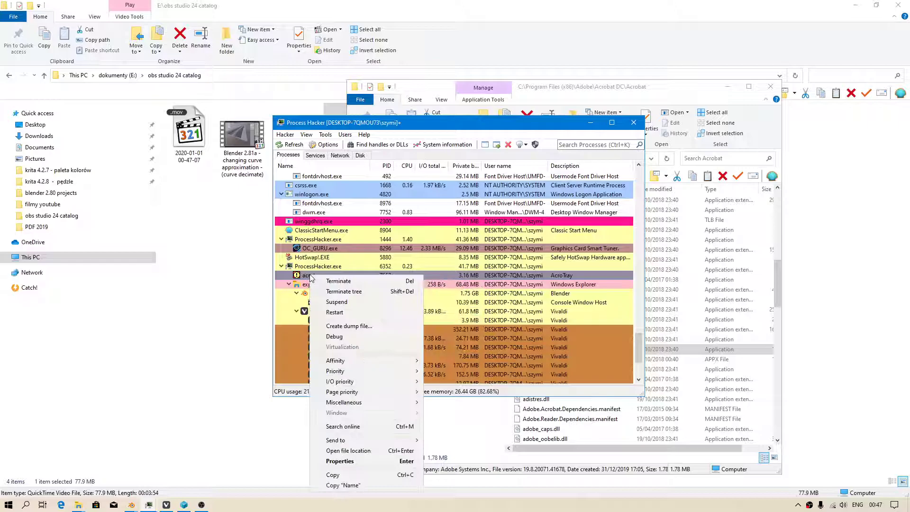
left_click(359, 451)
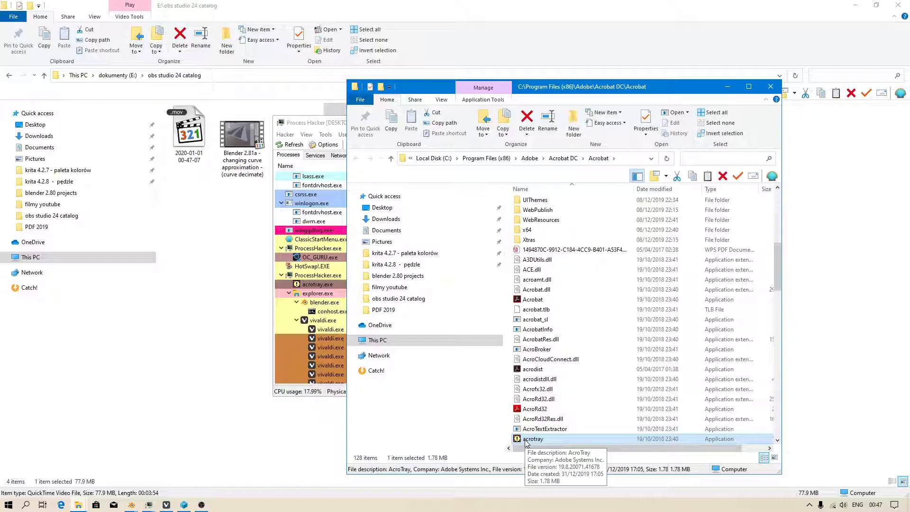
key("alt+Tab")
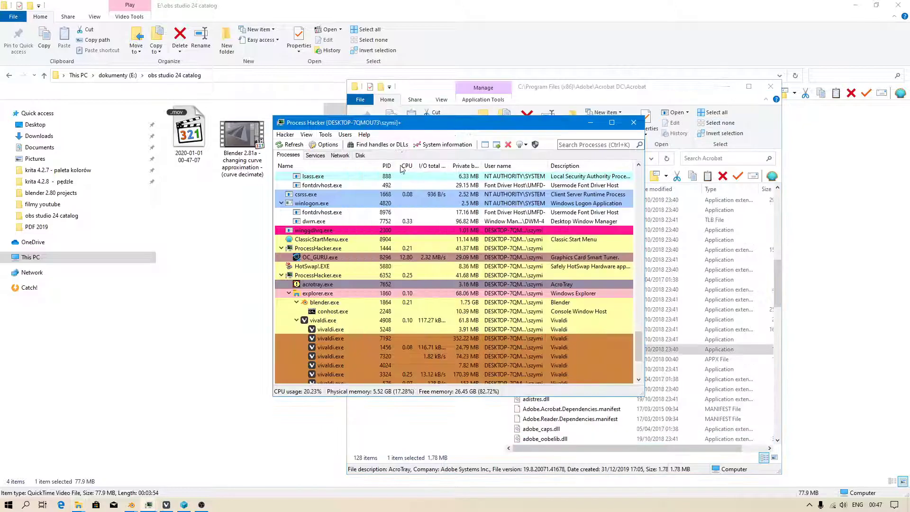
left_click(441, 145)
mouse_move(545, 256)
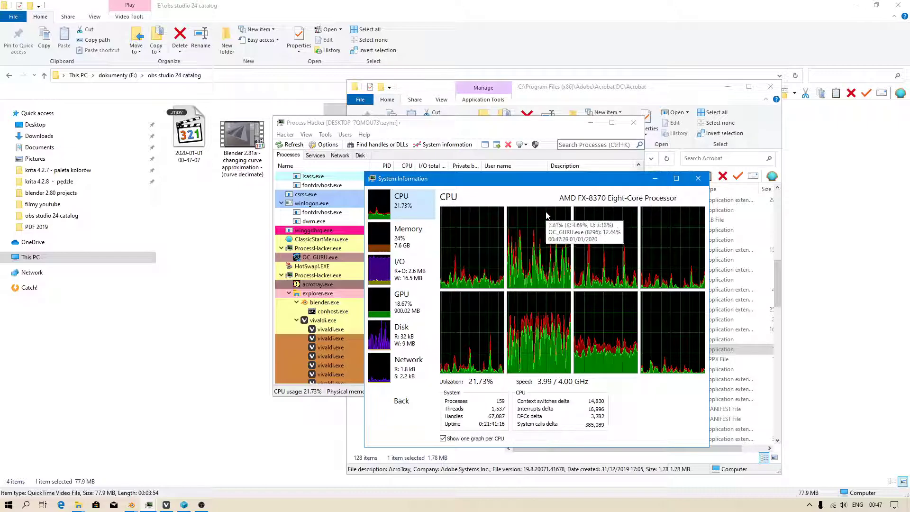
left_click(654, 183)
mouse_move(320, 286)
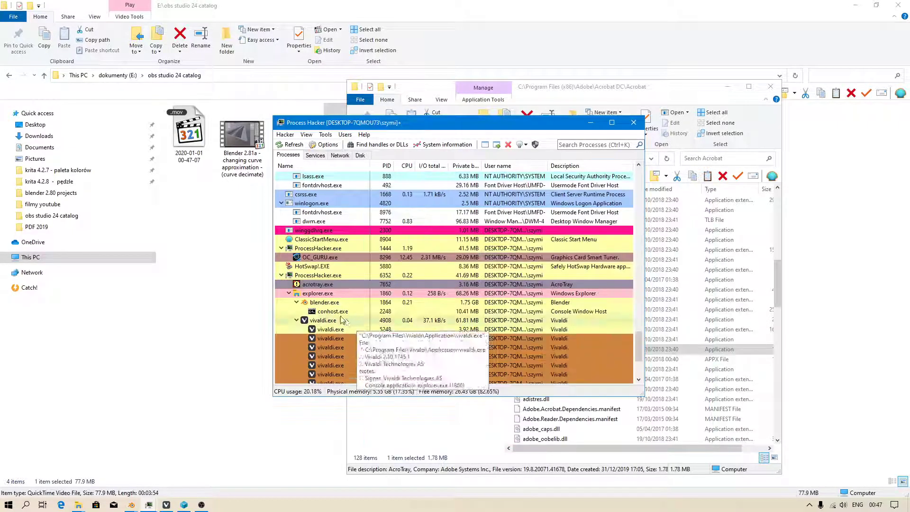
right_click(318, 287)
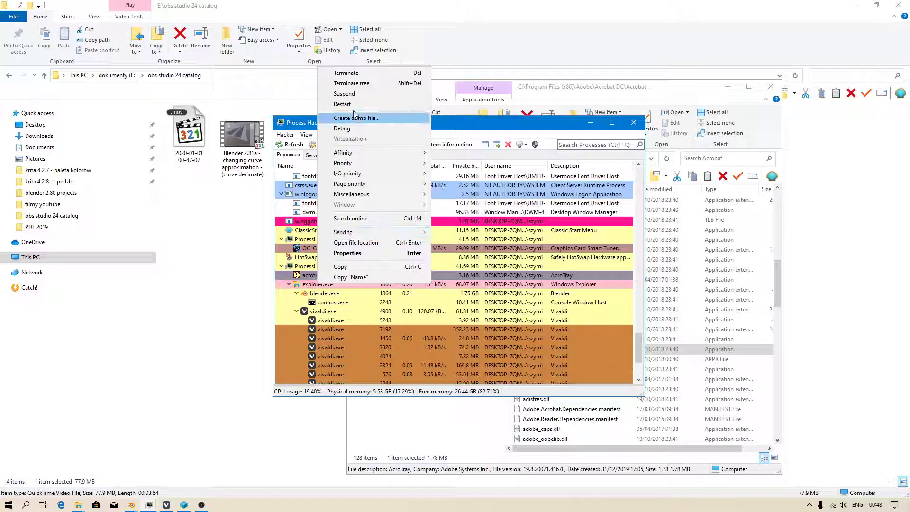
left_click(310, 285)
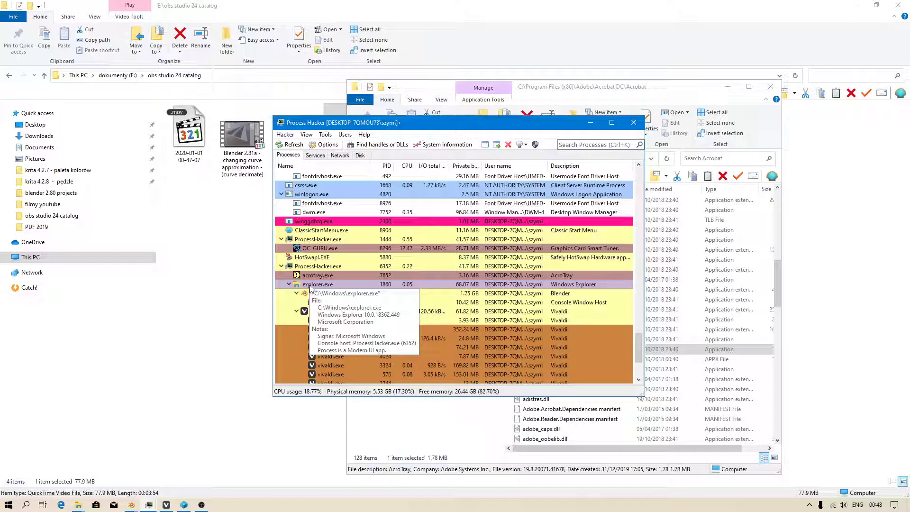
mouse_move(312, 282)
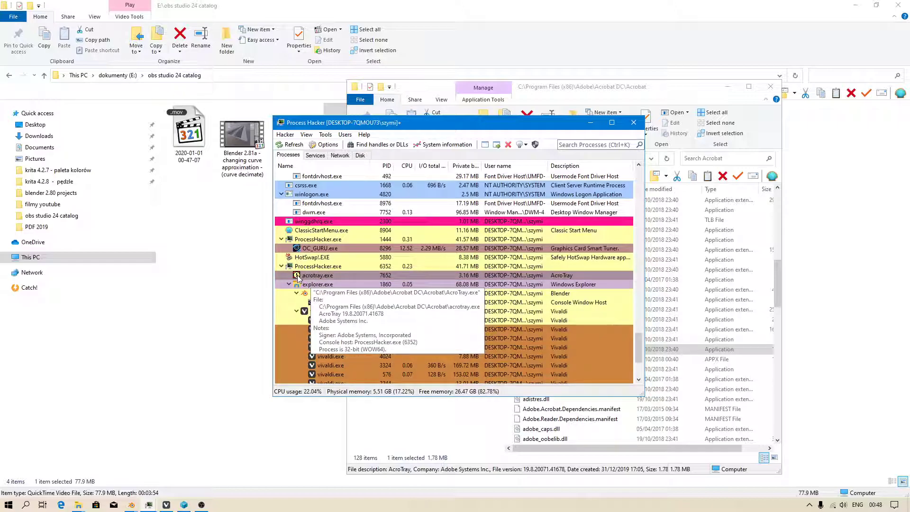
Restart acrotray.exe and confirm, so it runs again as PID 7324
right_click(298, 278)
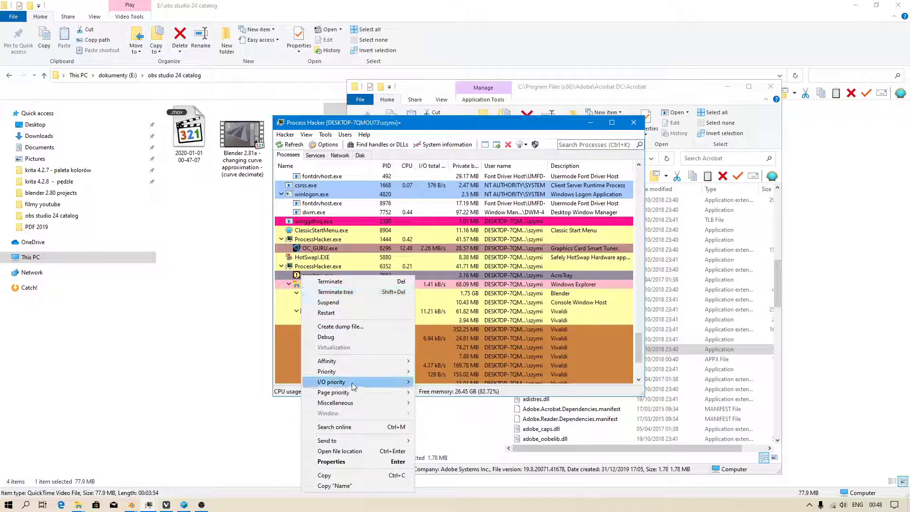
left_click(331, 312)
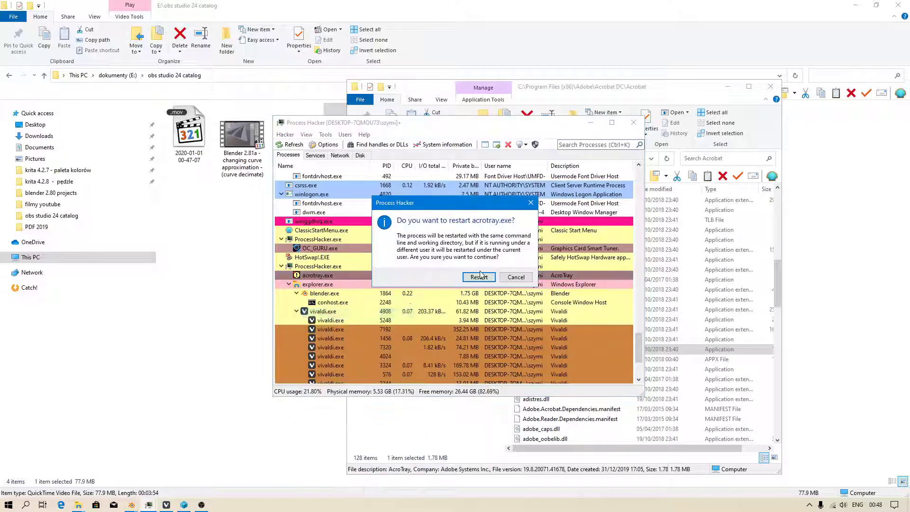
left_click(479, 277)
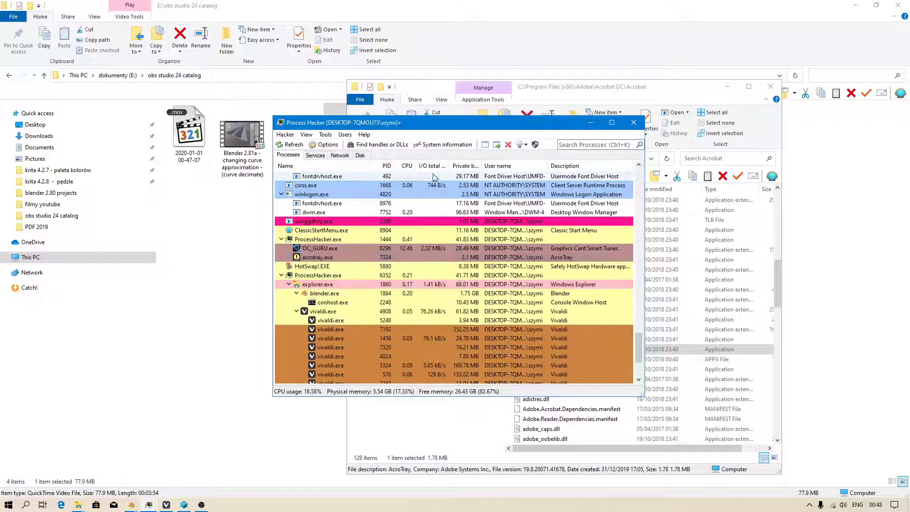
Open the System Information CPU graphs, check hidden tray icons, and select OC_GURU.exe
left_click(443, 145)
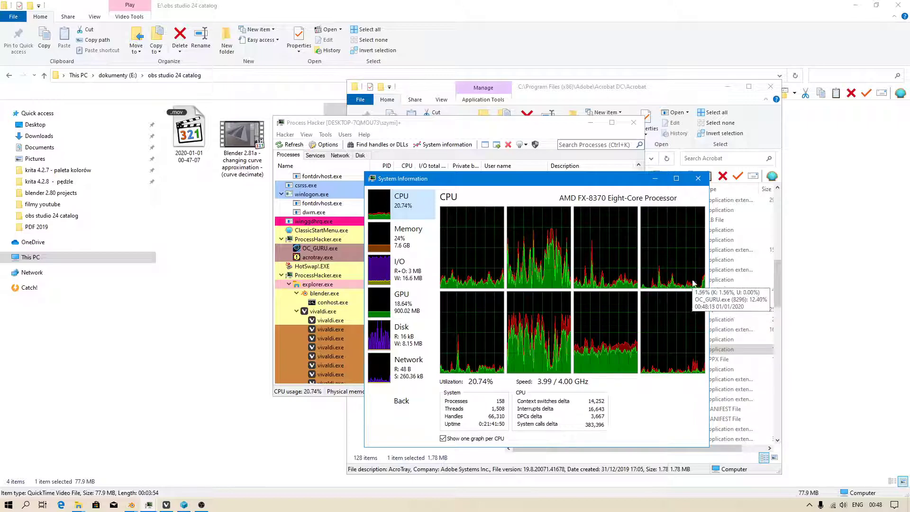
mouse_move(309, 260)
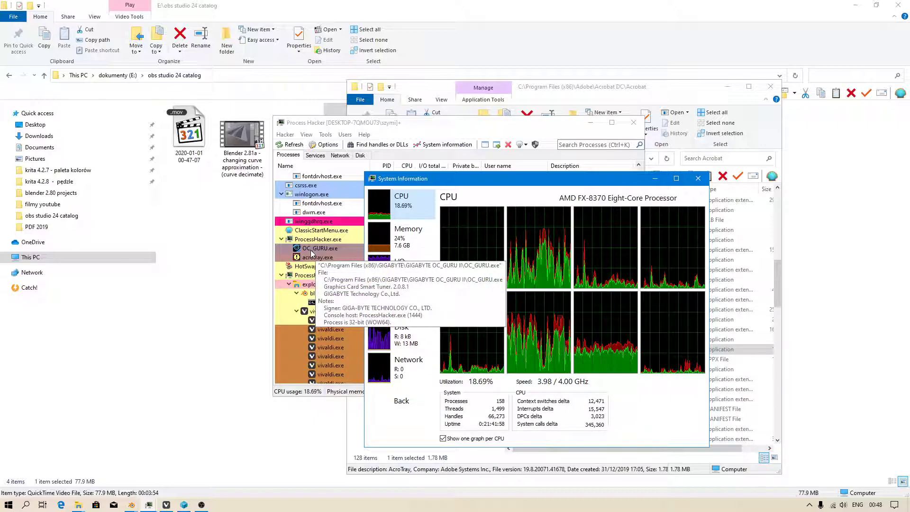
left_click(811, 505)
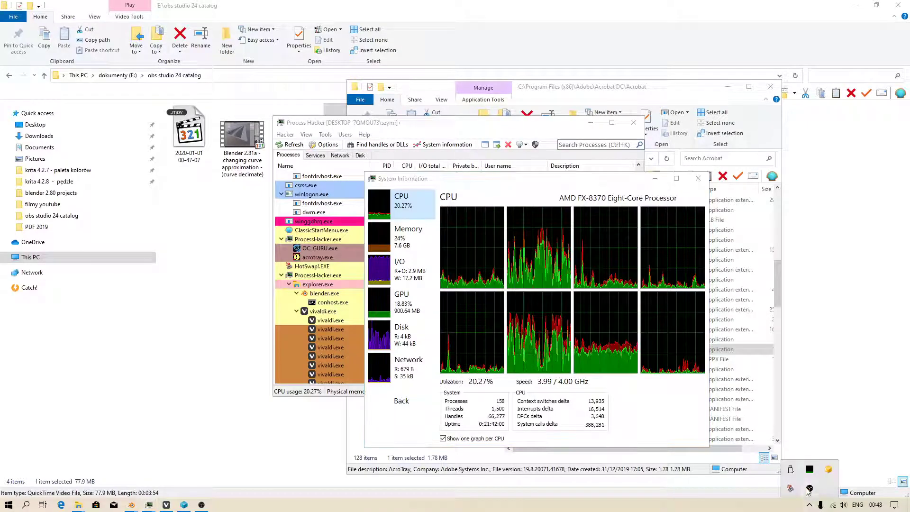
left_click(315, 248)
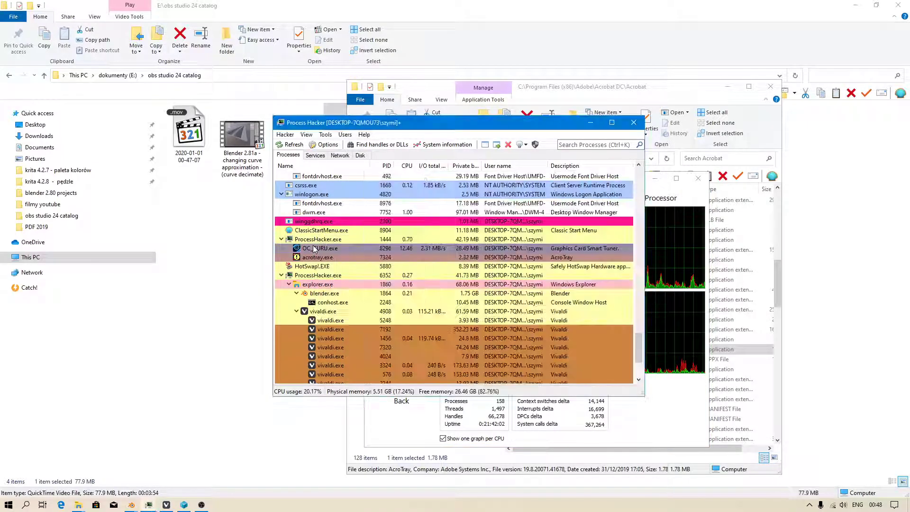
right_click(315, 248)
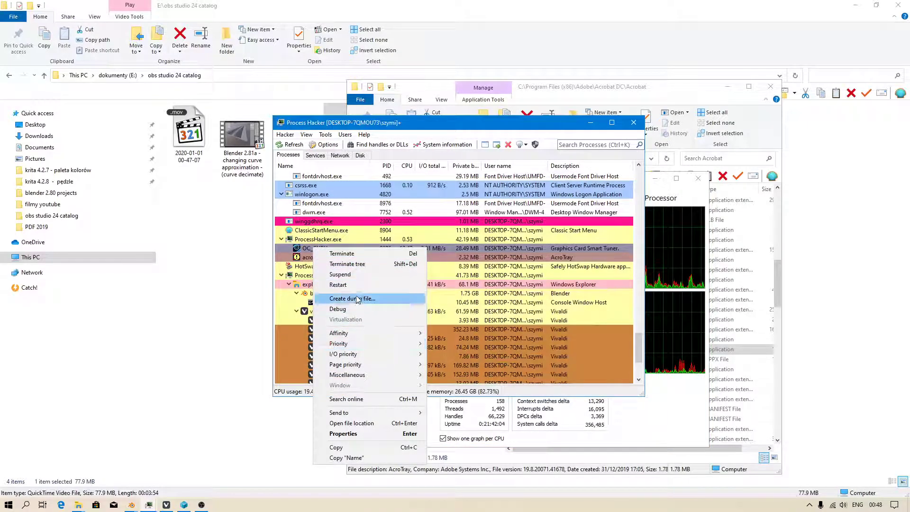
left_click(306, 258)
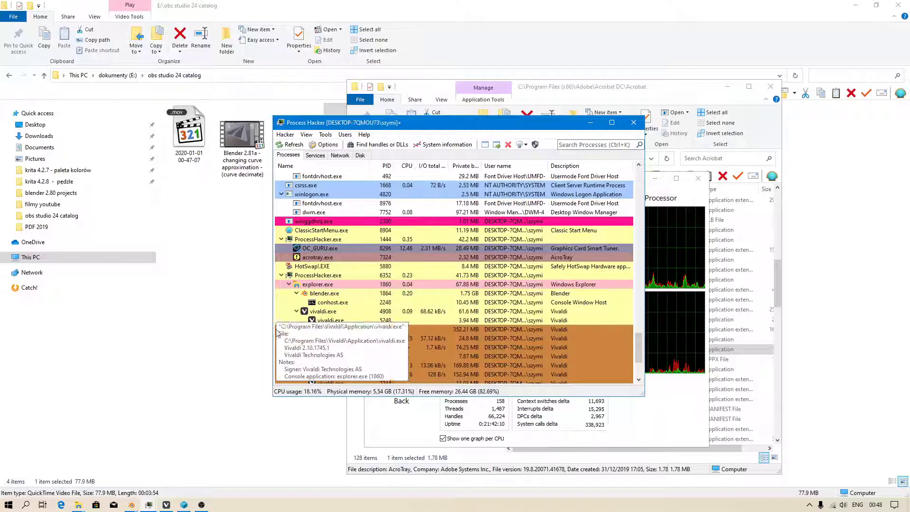
right_click(312, 247)
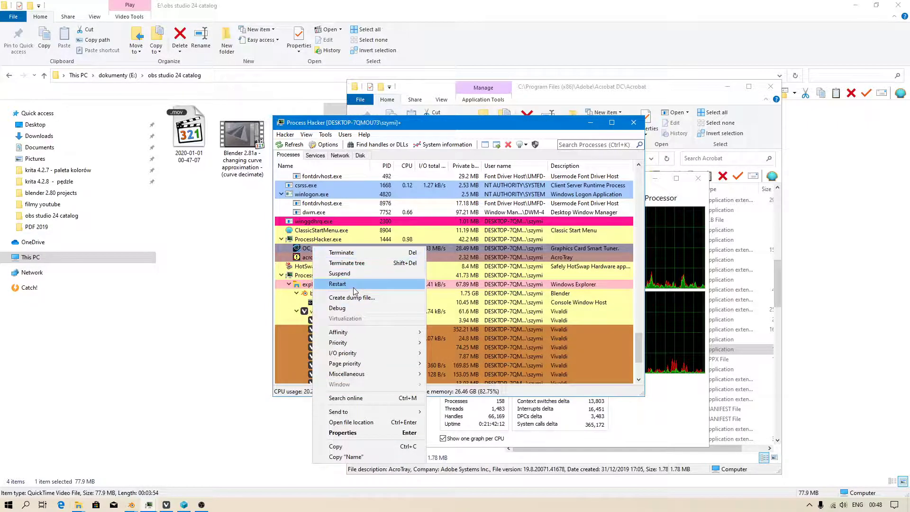
left_click(355, 284)
left_click(475, 280)
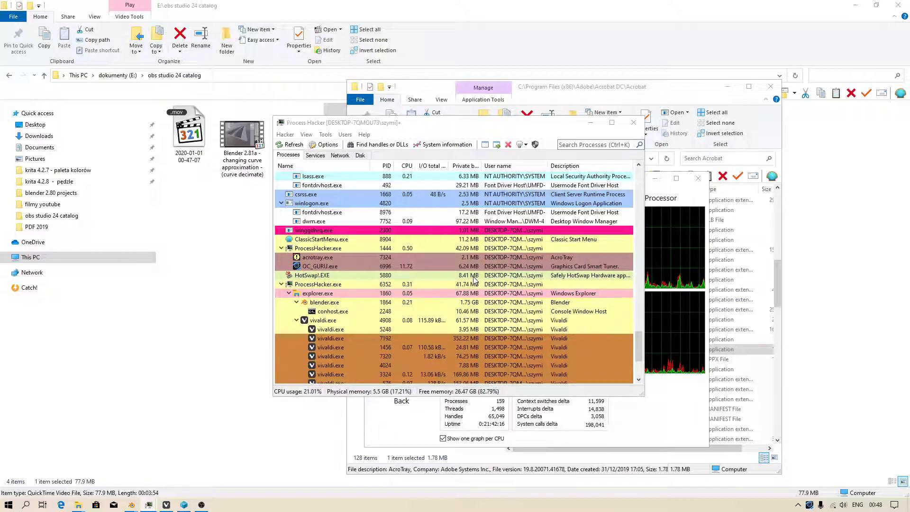
Open OC GURU II, view its fan speed curve, return, and close the utility
left_click(810, 505)
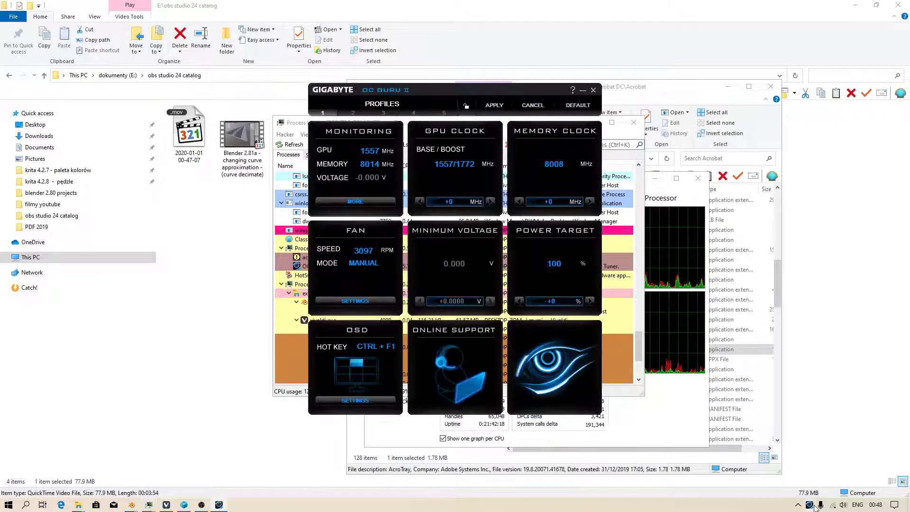
left_click(357, 302)
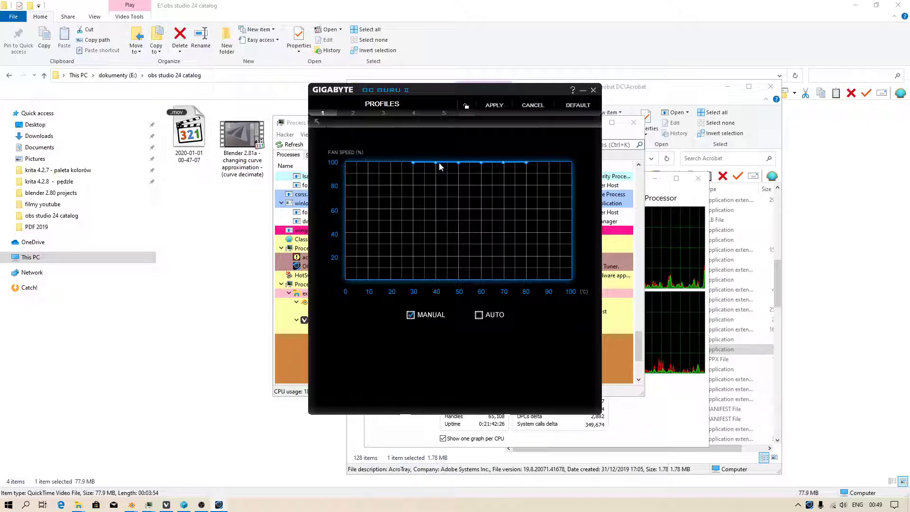
left_click(316, 122)
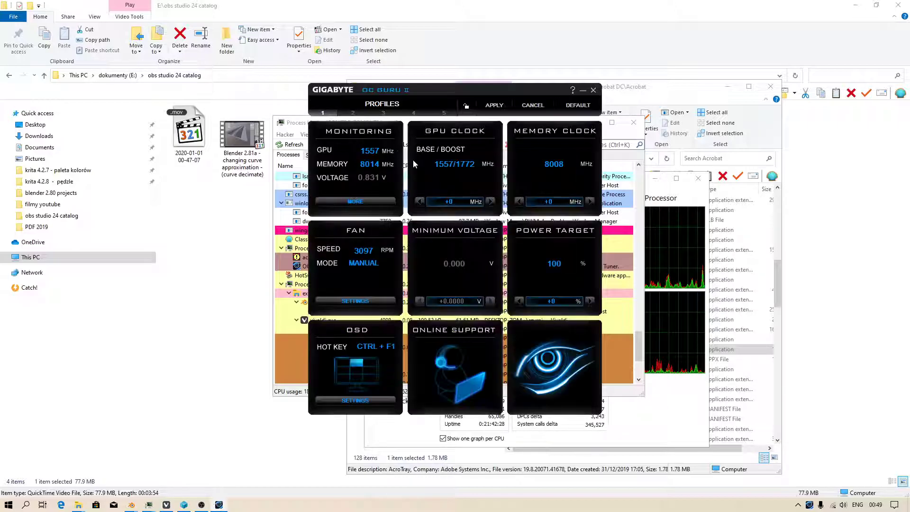
left_click(591, 90)
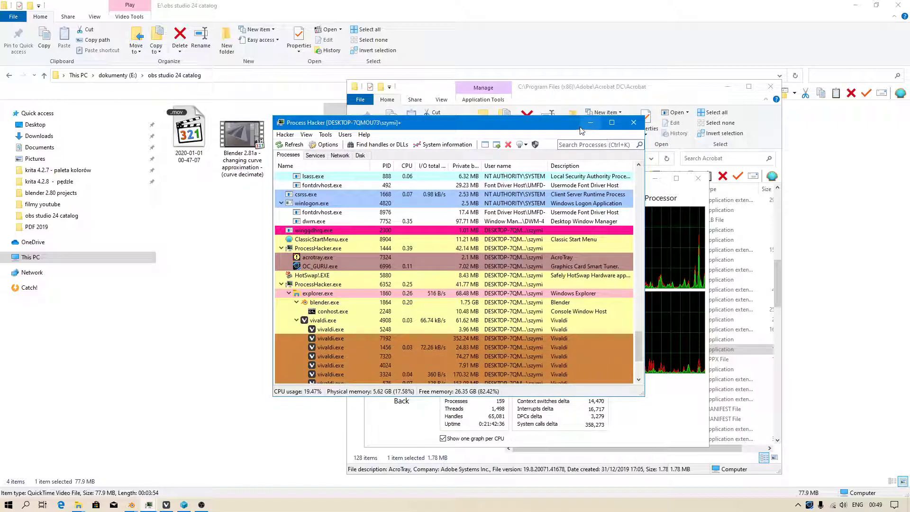
Open and close System Information, then view and dismiss Process Hacker's About dialog
left_click(444, 144)
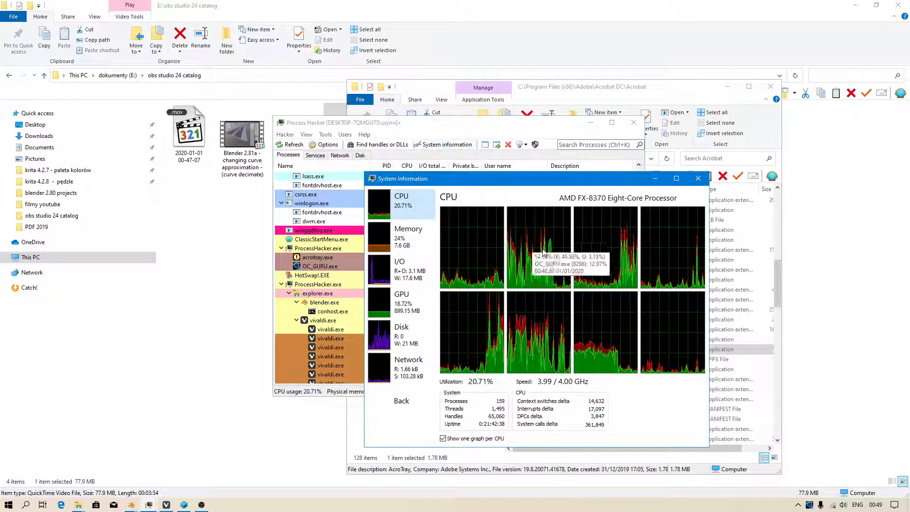
left_click(697, 179)
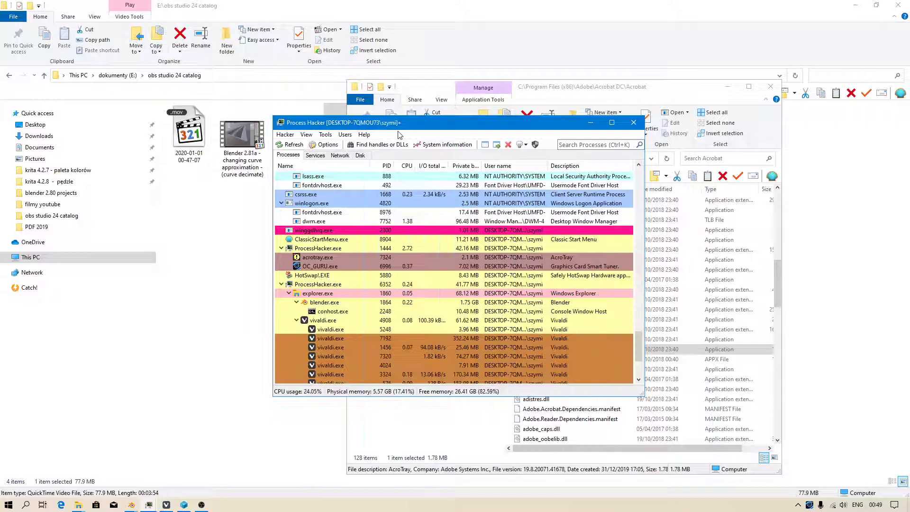
left_click(364, 135)
left_click(379, 186)
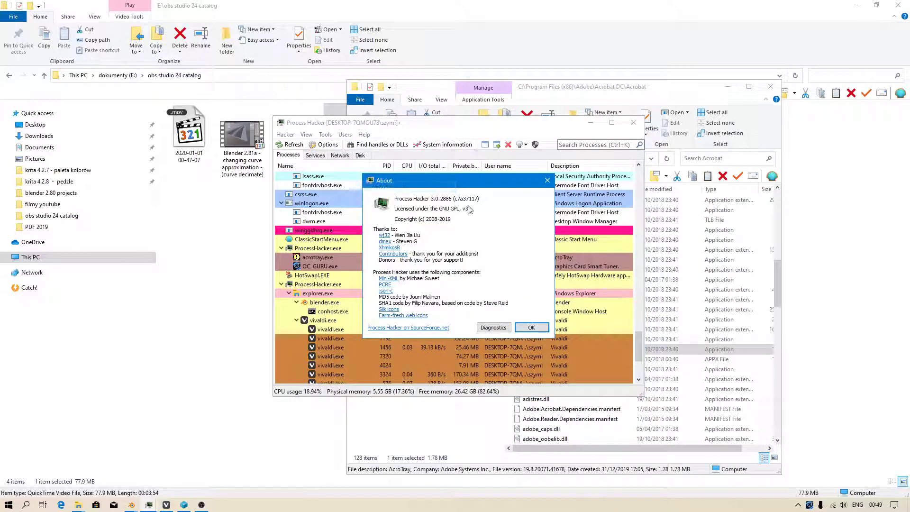
left_click(531, 328)
Show the Services tab and select the DPS, WdiServiceHost and WdiSystemHost diagnostic services
left_click(315, 154)
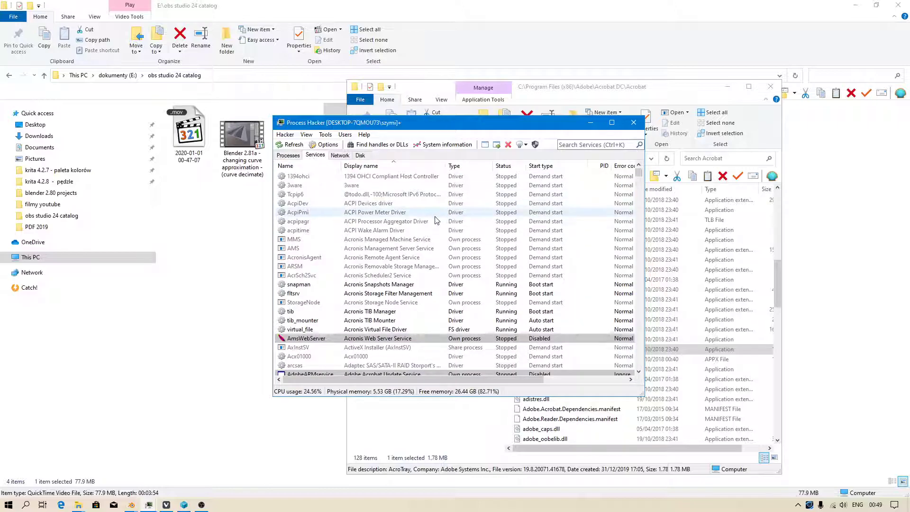
scroll(427, 237, "down", 20)
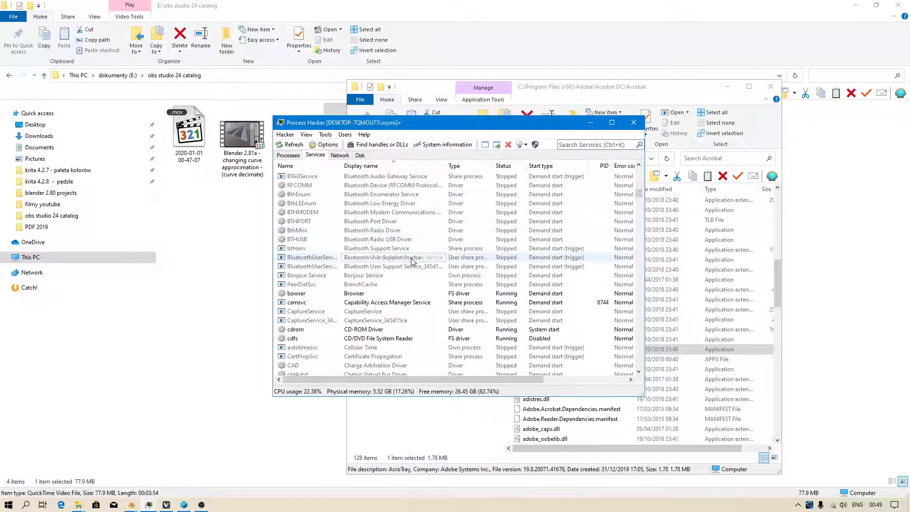
scroll(417, 275, "down", 15)
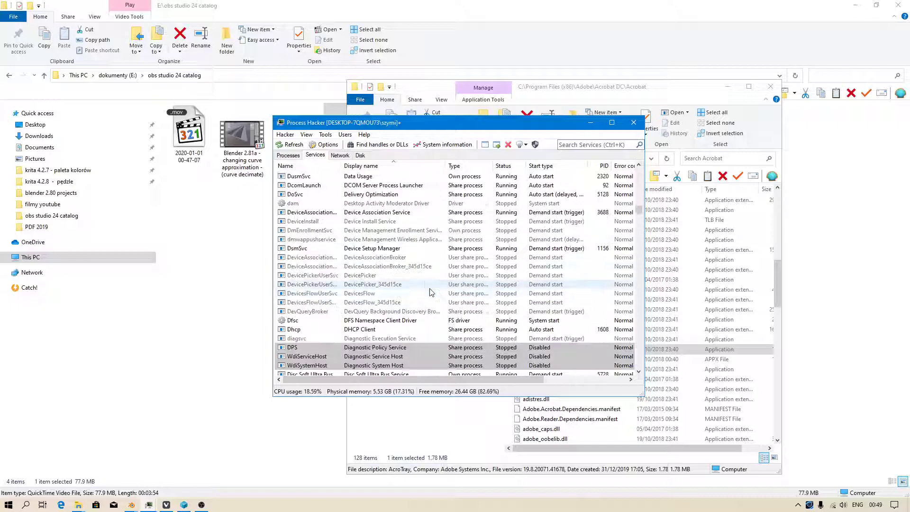
scroll(422, 289, "down", 20)
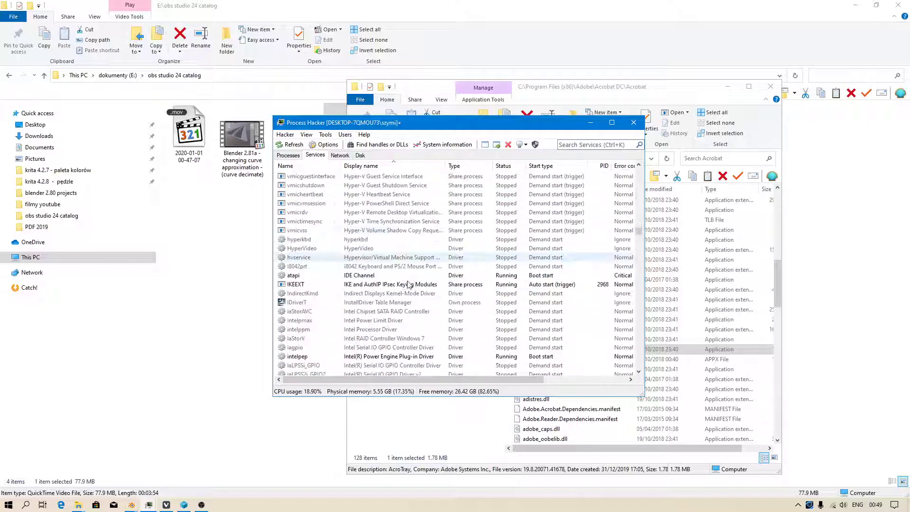
scroll(408, 284, "up", 7)
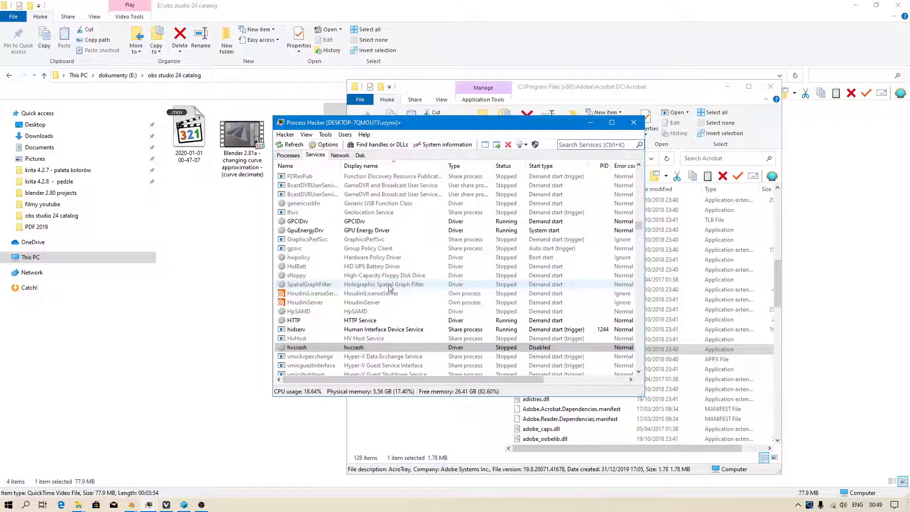
scroll(393, 289, "down", 12)
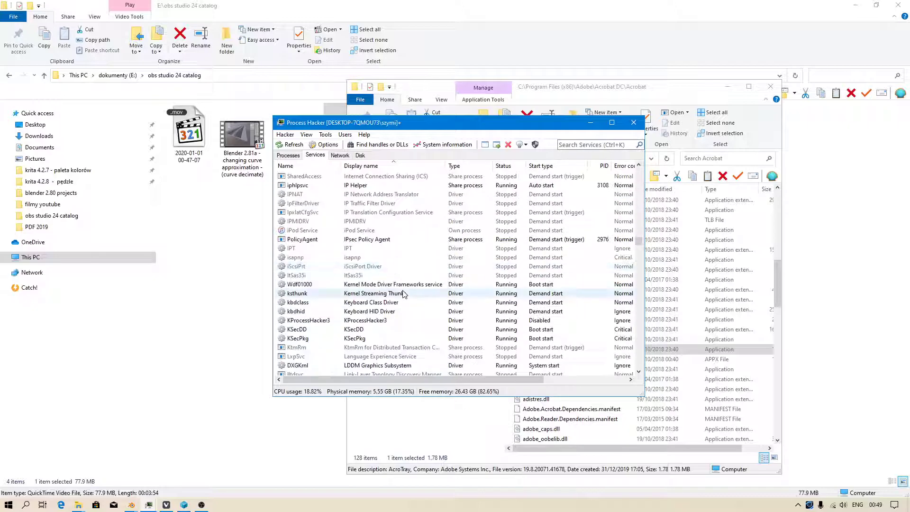
scroll(384, 286, "up", 20)
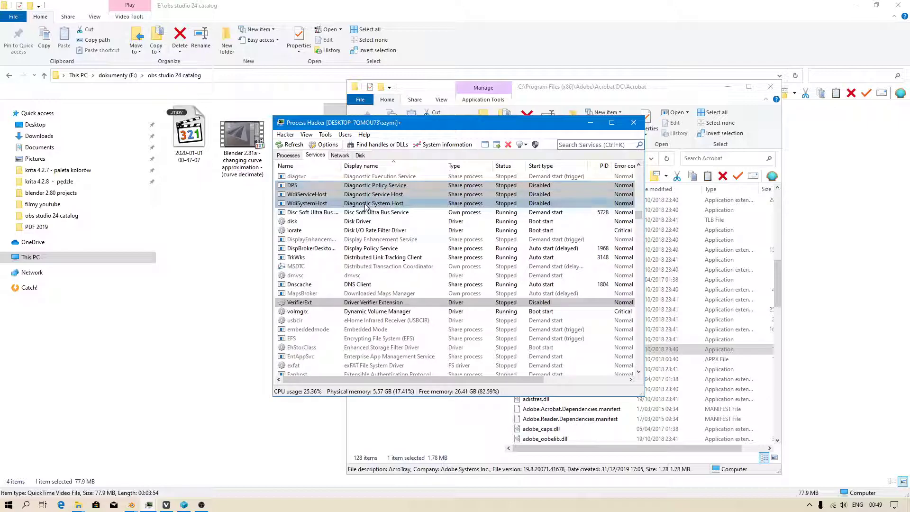
left_click_drag(374, 204, 379, 197)
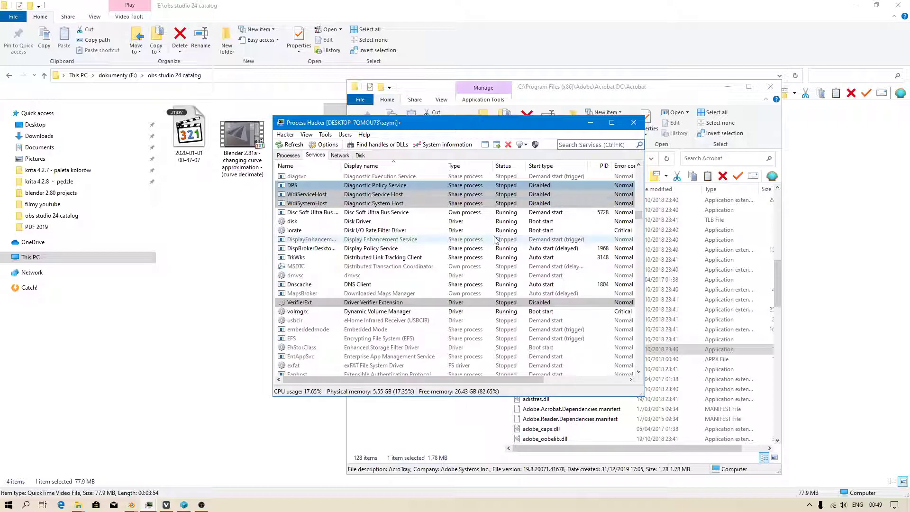
left_click(439, 145)
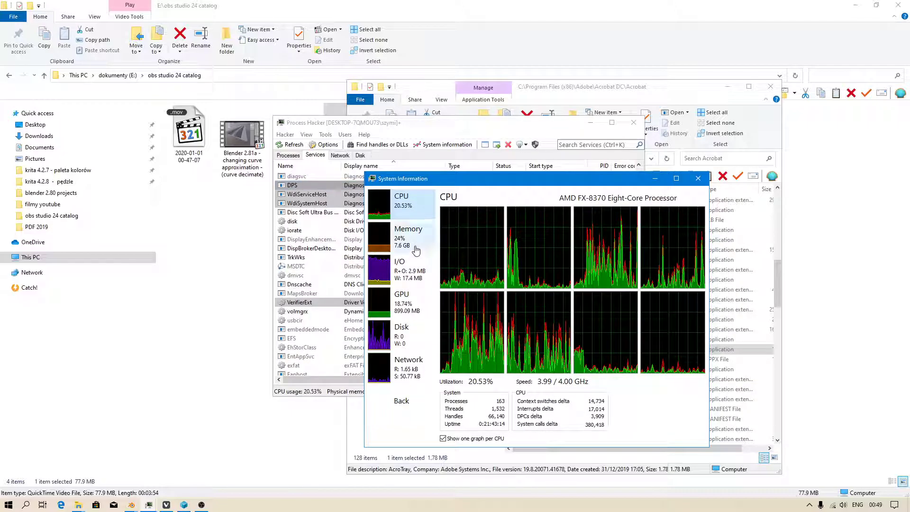
mouse_move(543, 285)
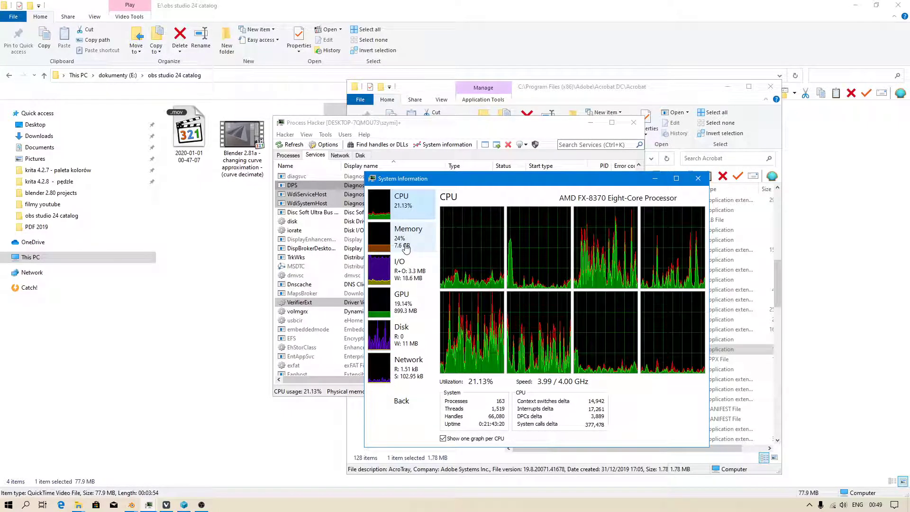
left_click(133, 505)
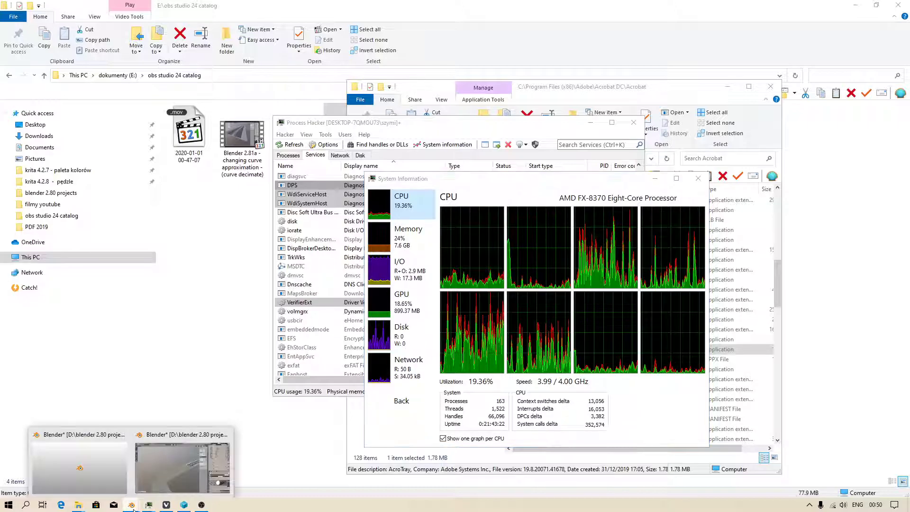
left_click(161, 485)
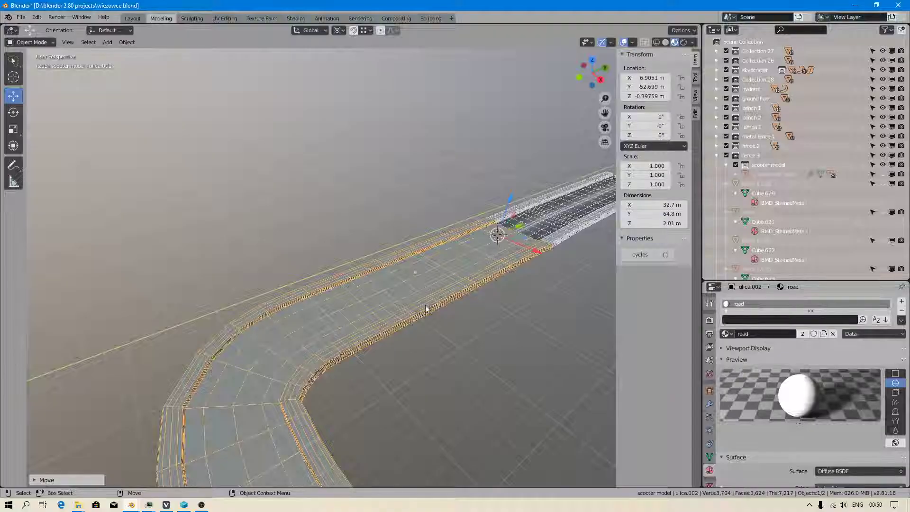
left_click(855, 8)
left_click(703, 182)
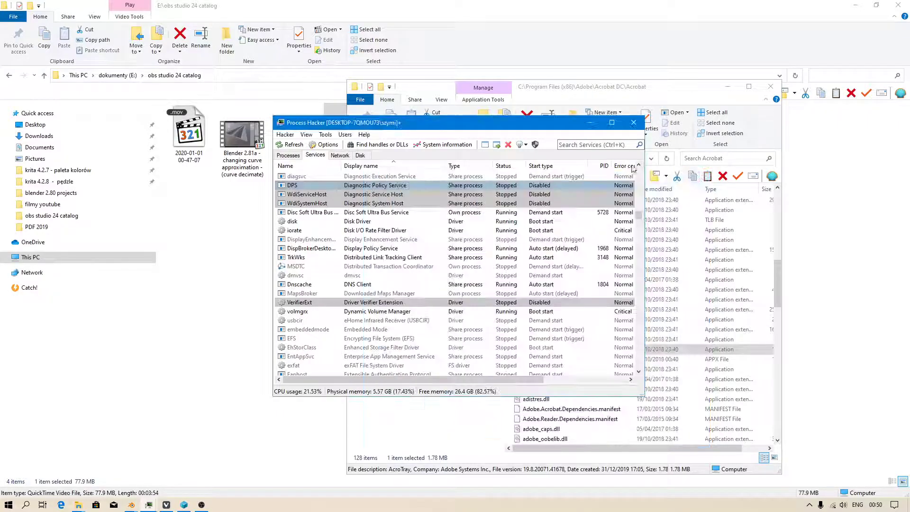
scroll(355, 271, "up", 3)
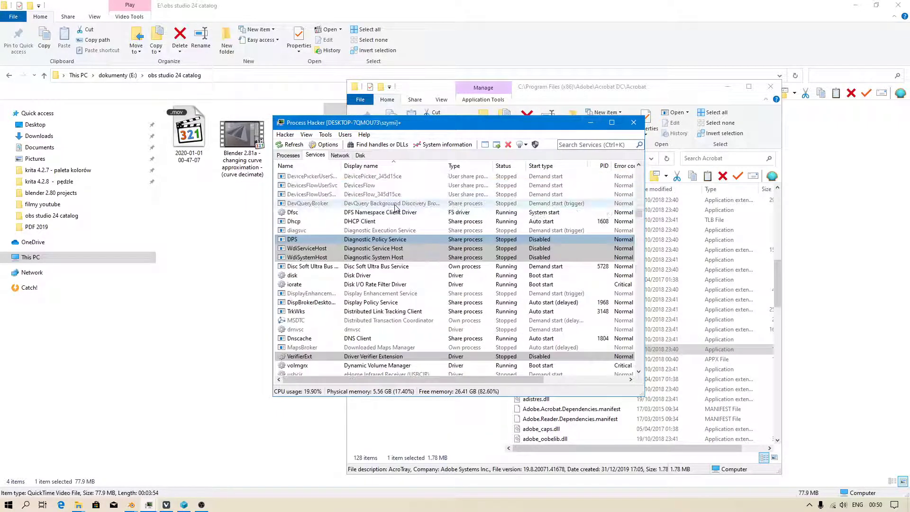
Return to the Processes tab and open the per-core System Information CPU graphs
left_click(287, 155)
mouse_move(313, 295)
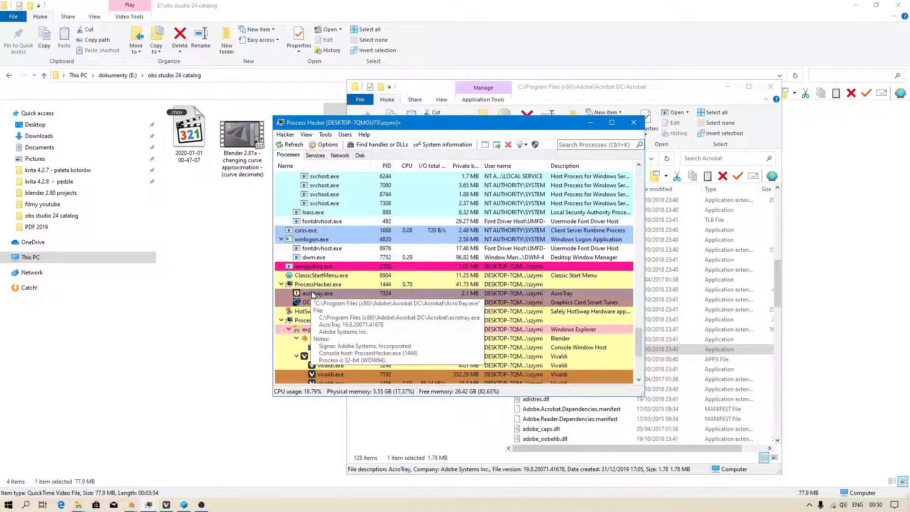
scroll(322, 284, "down", 2)
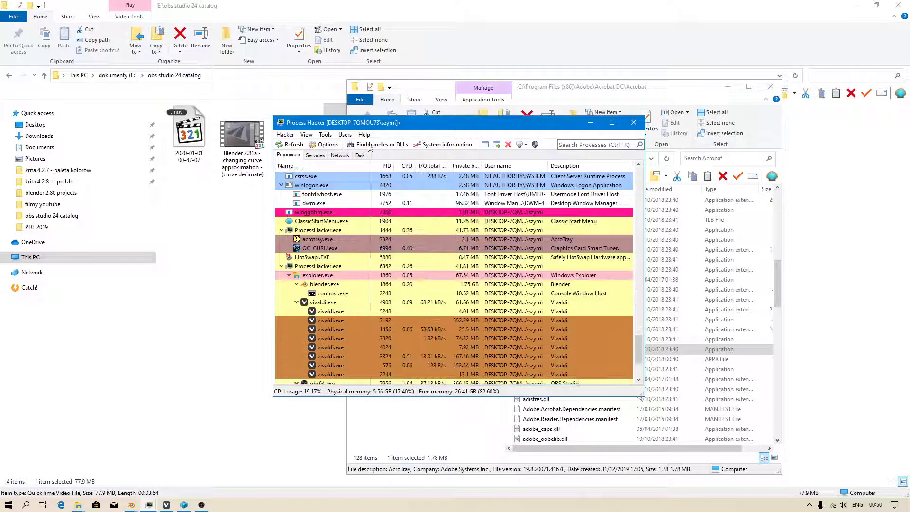
left_click(443, 144)
mouse_move(579, 277)
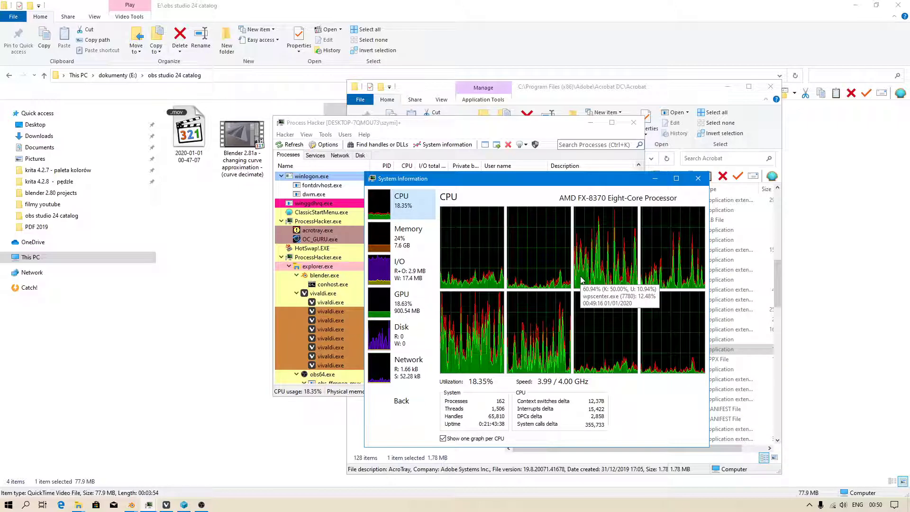
Terminate wpscenter.exe with confirmation, dropping the process count from 162 to 159
left_click(344, 337)
scroll(337, 337, "down", 3)
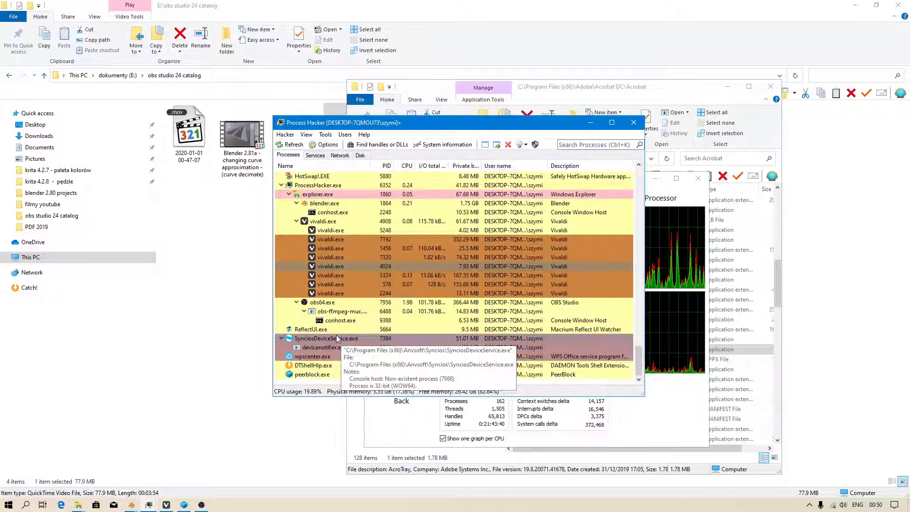
right_click(314, 356)
left_click(332, 144)
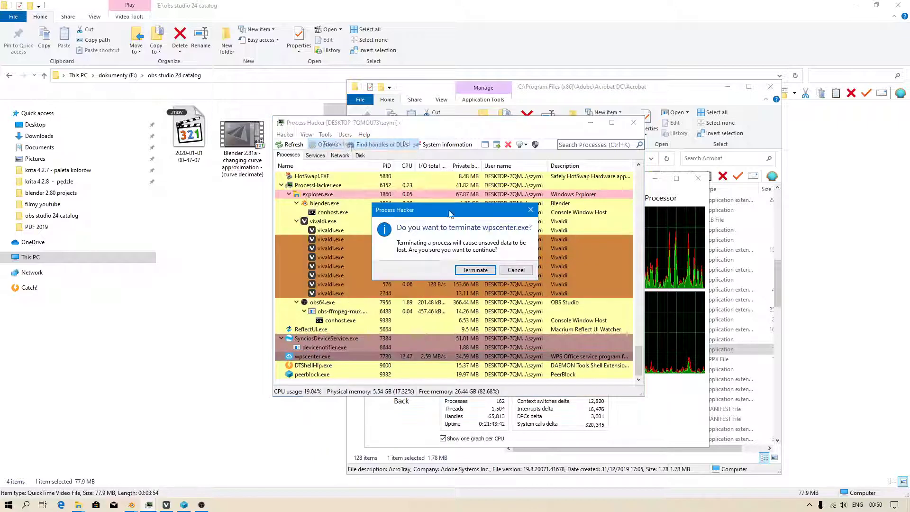
left_click(475, 270)
left_click(654, 283)
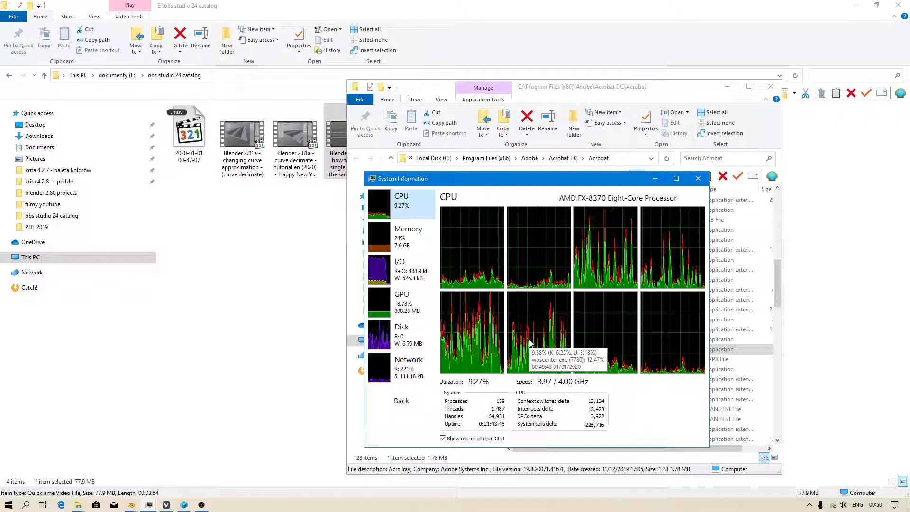
Minimize the System Information window to bring the Acrobat DC folder with acrotray into view
left_click(657, 179)
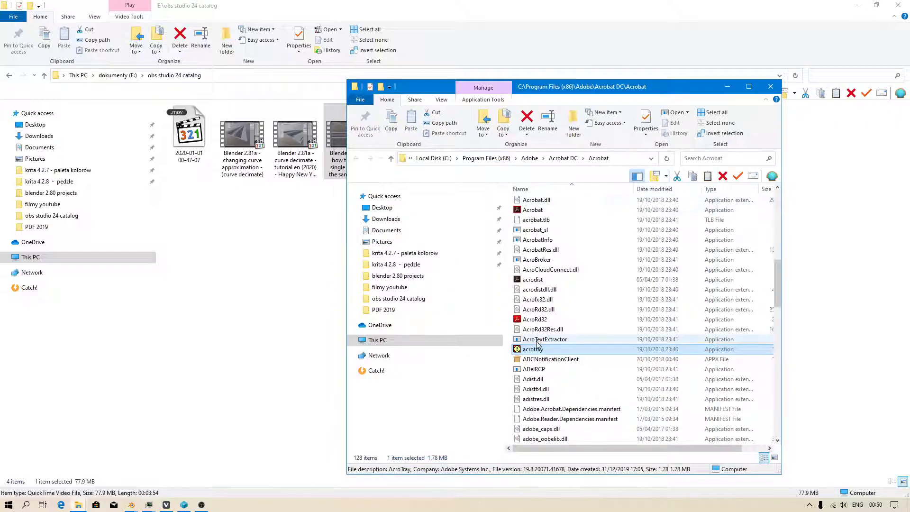